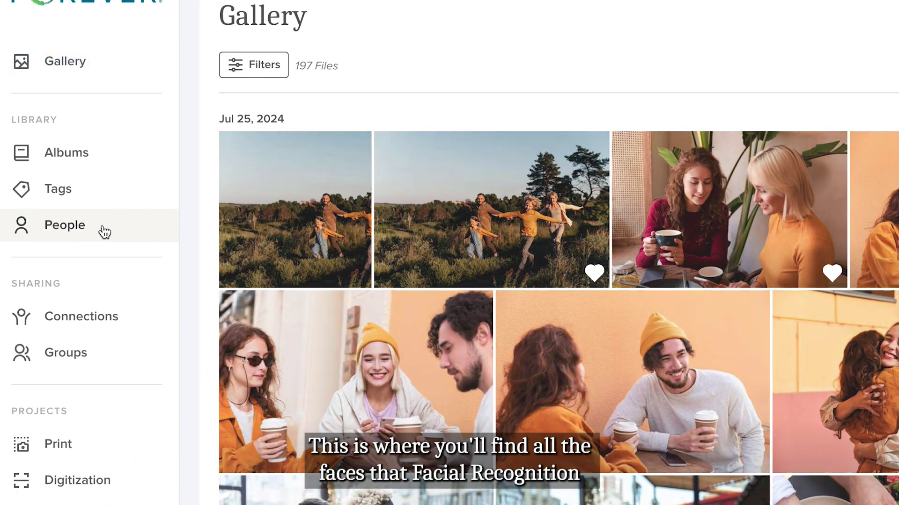
Open the People page and scroll the faces grid down to the Unnamed faces
left_click(103, 231)
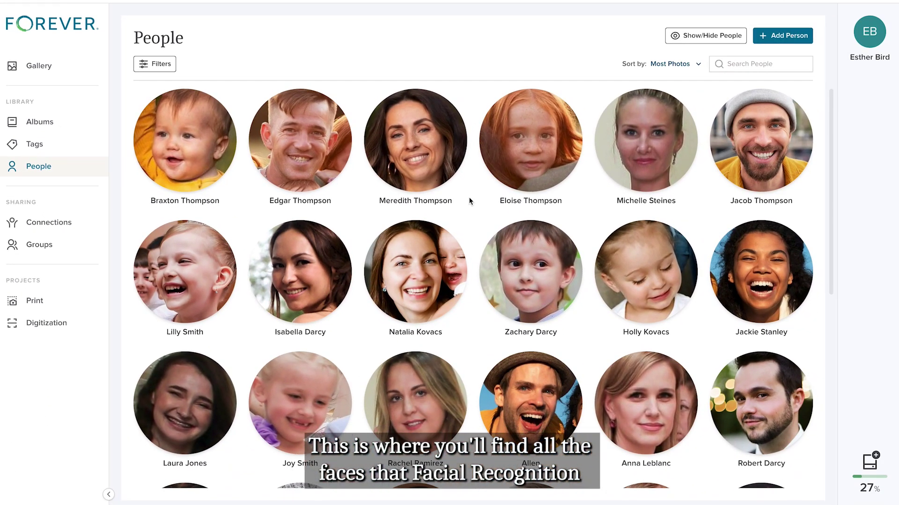
scroll(659, 252, "down", 1)
scroll(470, 199, "down", 4)
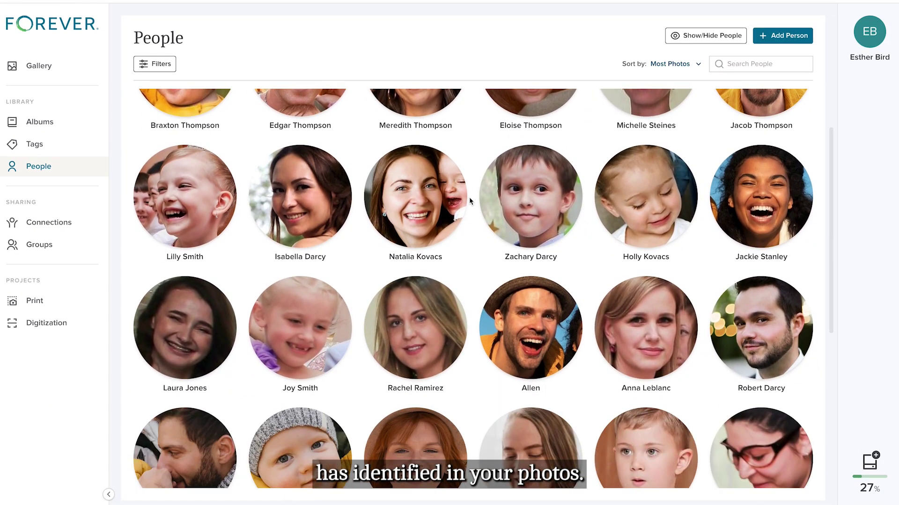
scroll(470, 199, "down", 1)
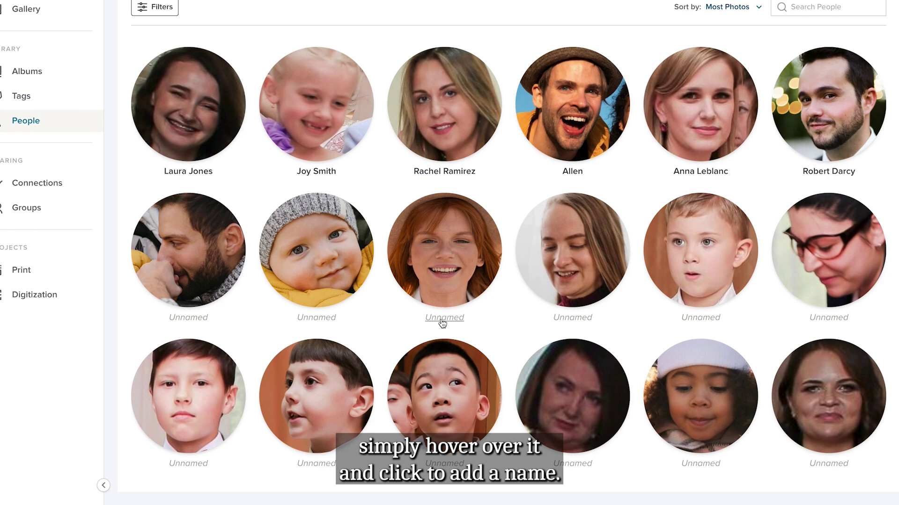
Give the red-haired unnamed person their full name
left_click(448, 306)
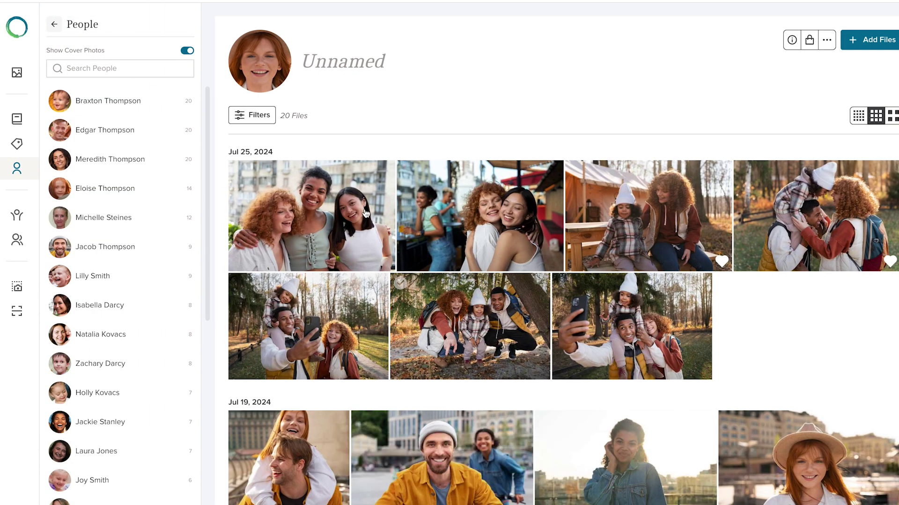
left_click(339, 59)
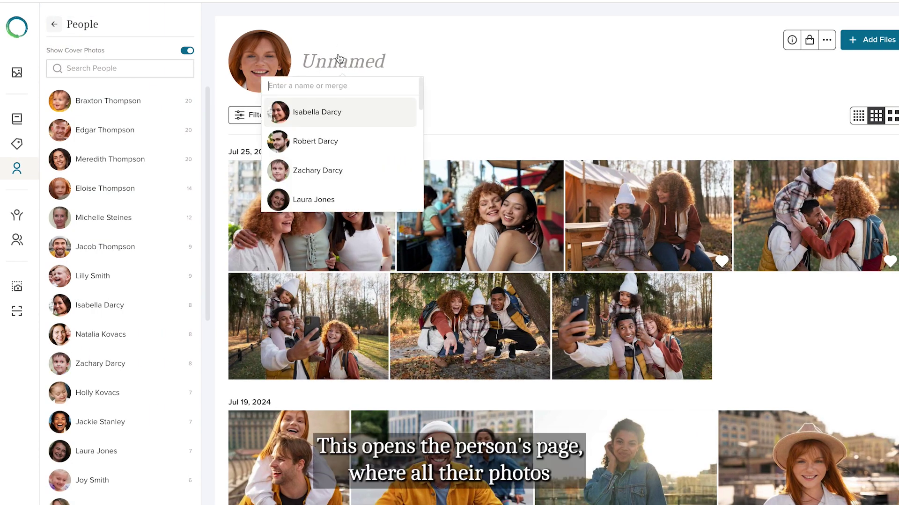
type("Amanda")
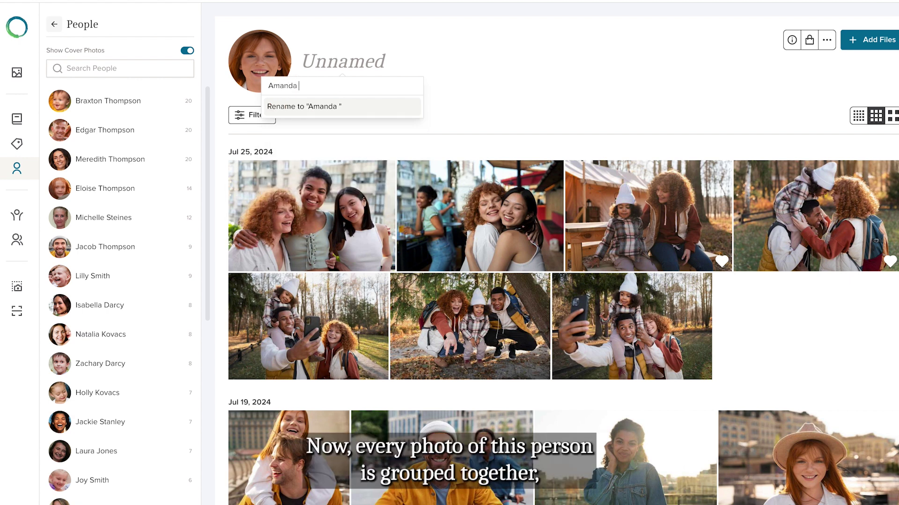
type(" Smith")
key("Return")
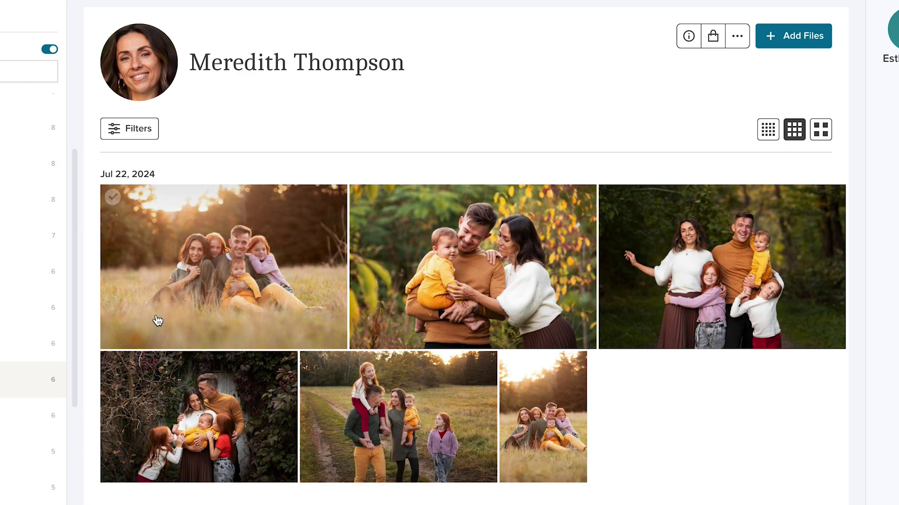
Open TheThompsons15.jpg in the viewer and check each tagged face in the Info panel
left_click(203, 265)
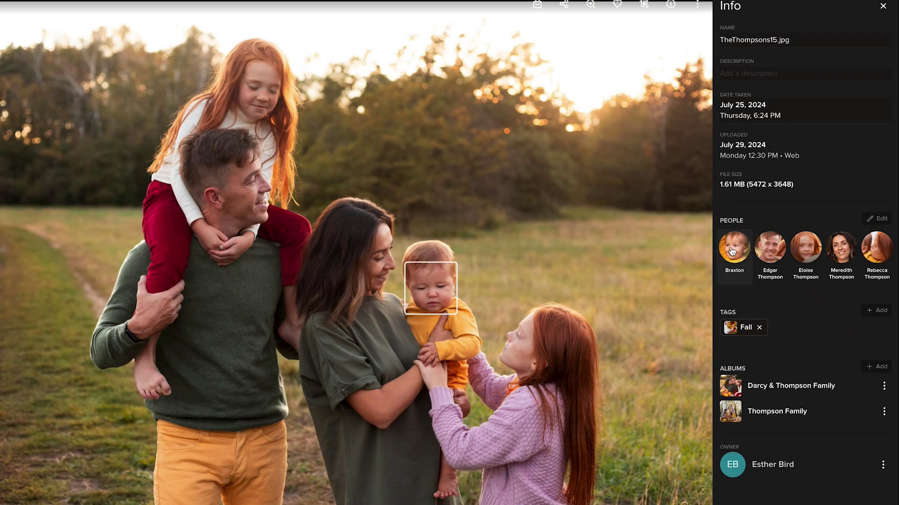
mouse_move(769, 256)
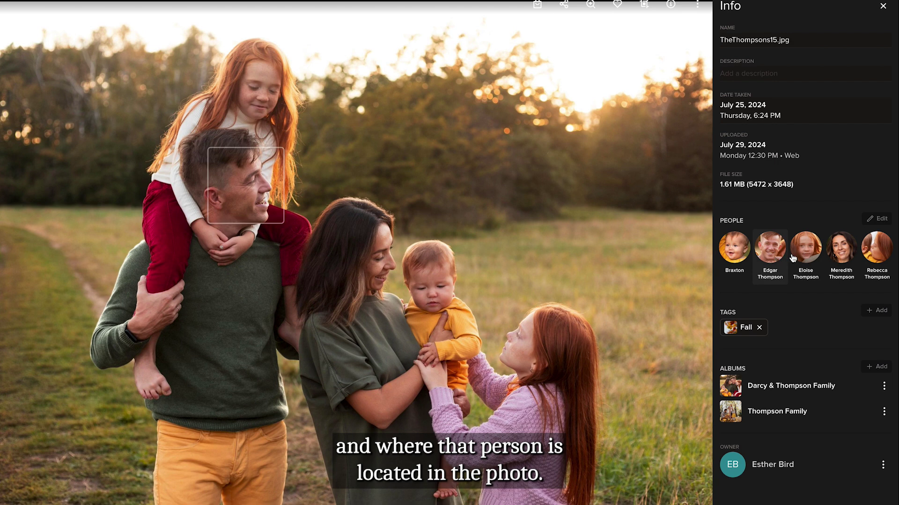
mouse_move(839, 258)
mouse_move(874, 258)
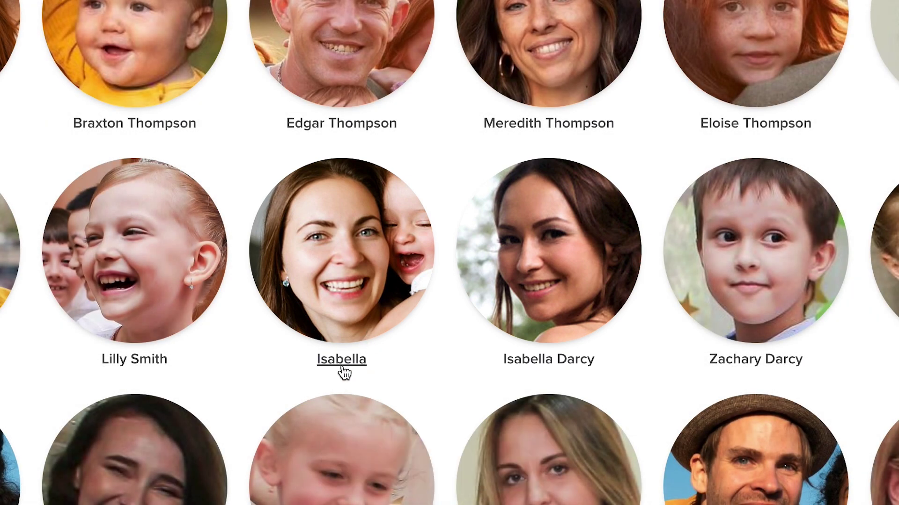
Merge the first-name-only duplicate entry into that person's full-name entry
left_click(343, 366)
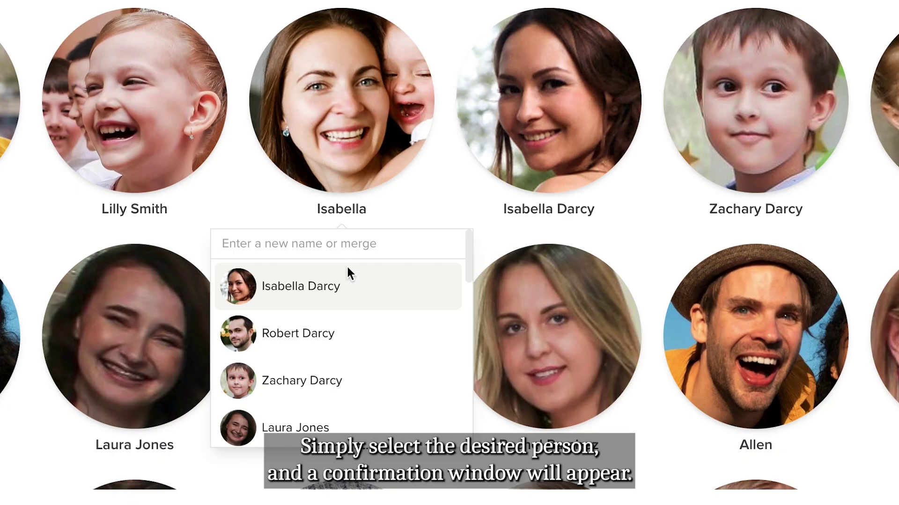
left_click(340, 294)
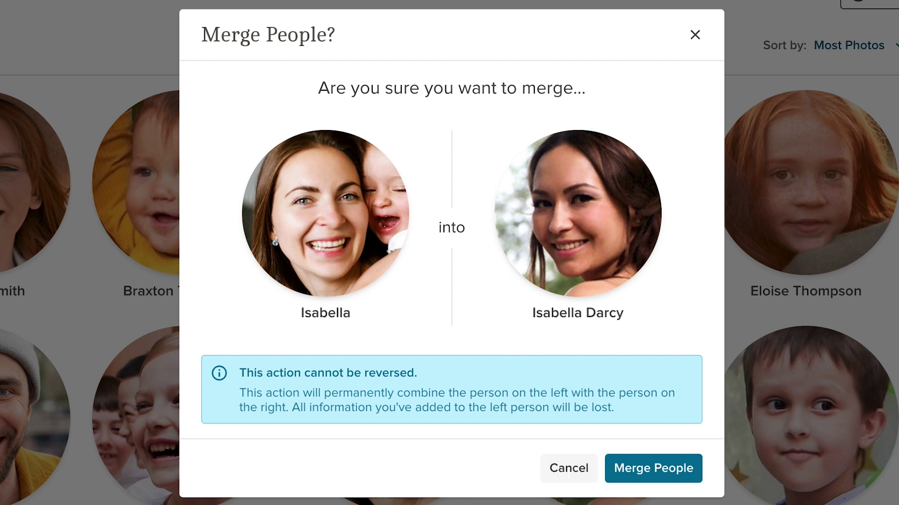
left_click(660, 469)
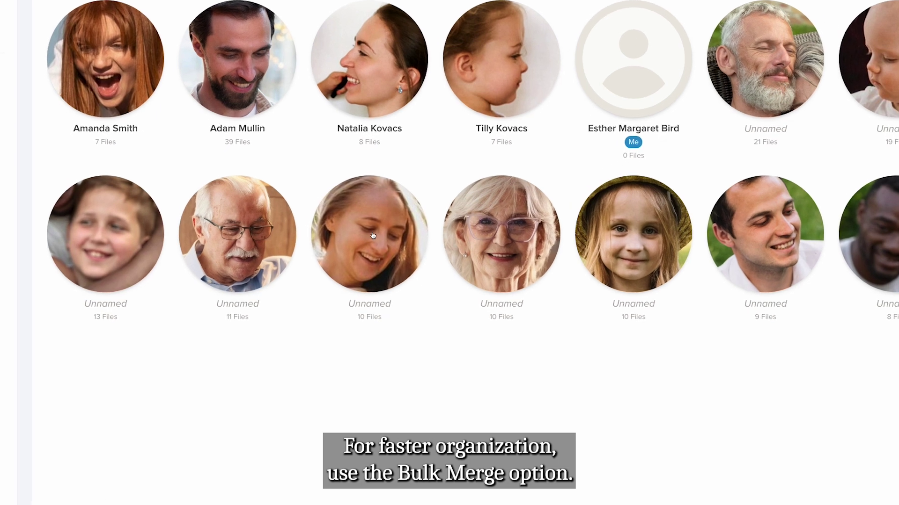
Merge the unnamed girl's, baby's and older woman's faces into one unnamed person
right_click(234, 325)
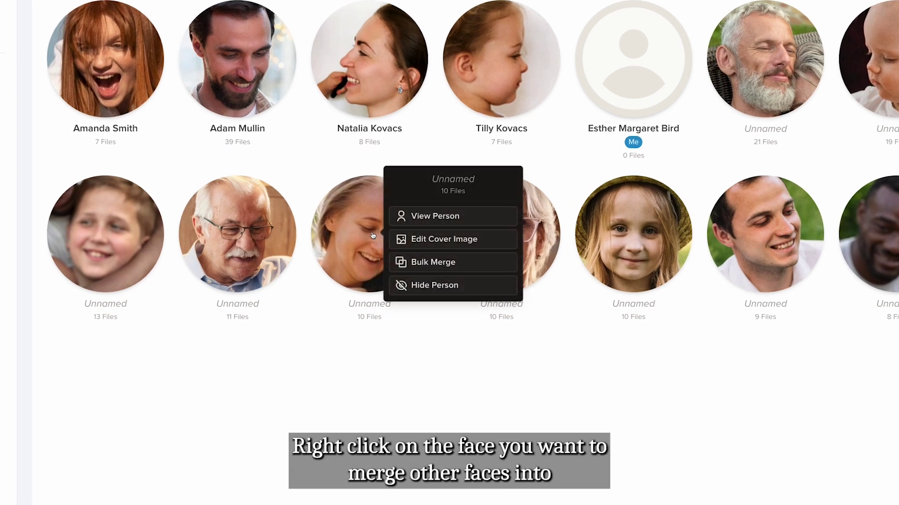
left_click(436, 265)
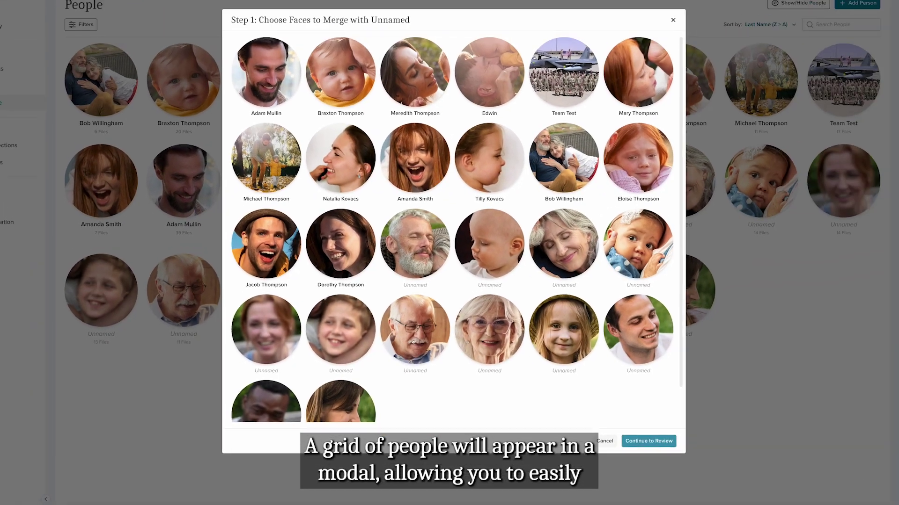
left_click(552, 333)
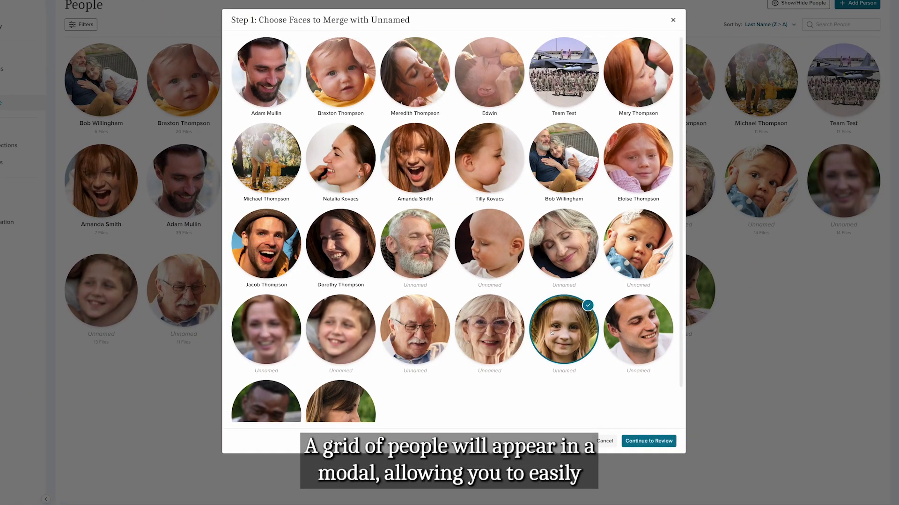
left_click(504, 264)
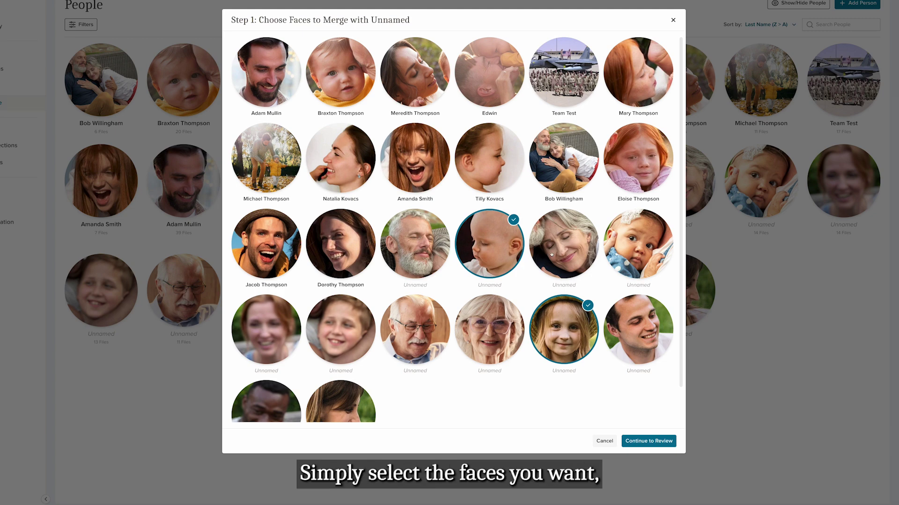
left_click(506, 326)
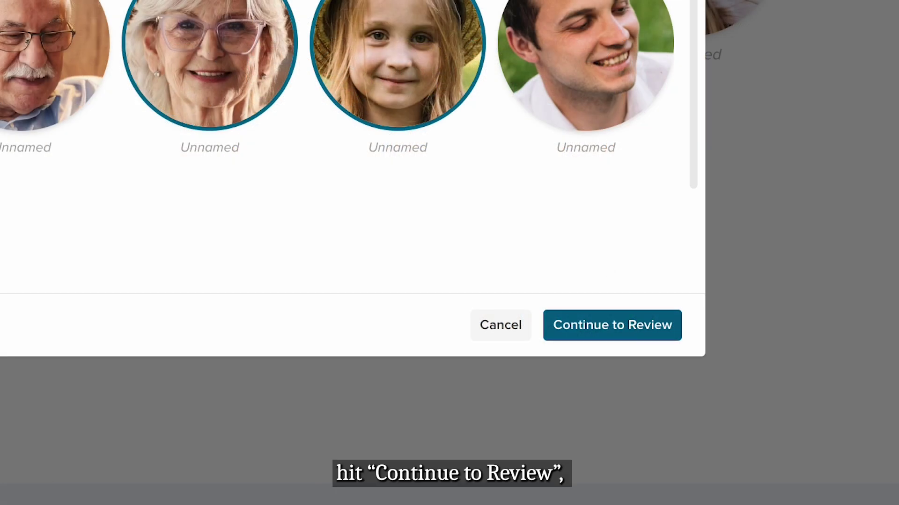
left_click(612, 325)
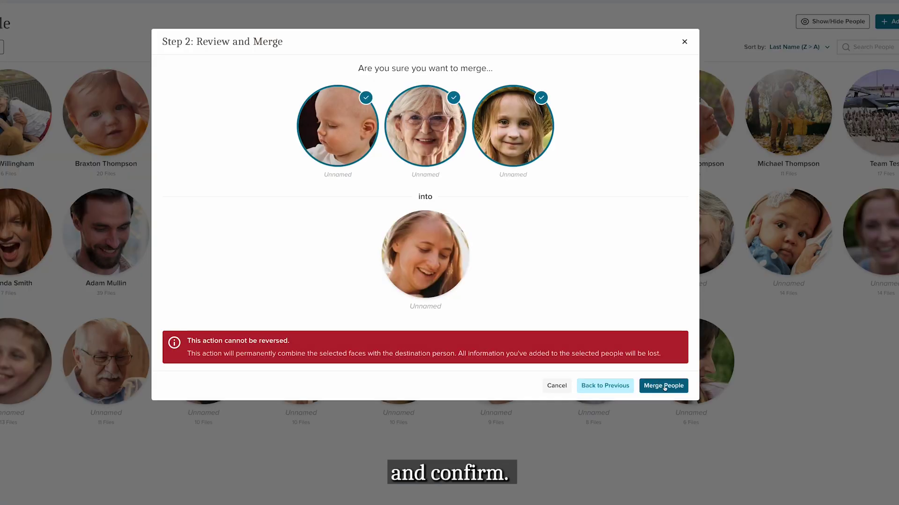
left_click(664, 387)
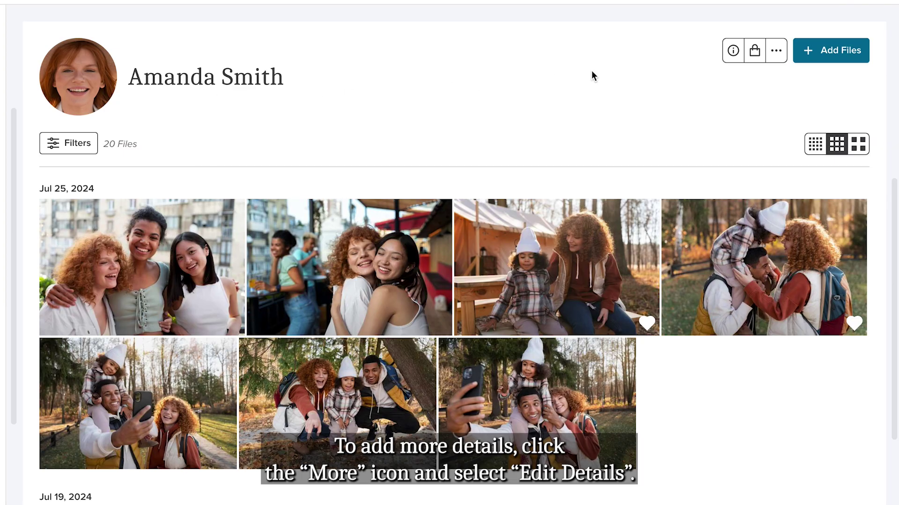
Open Edit Details for the newly named person and begin entering her birthdate
left_click(776, 52)
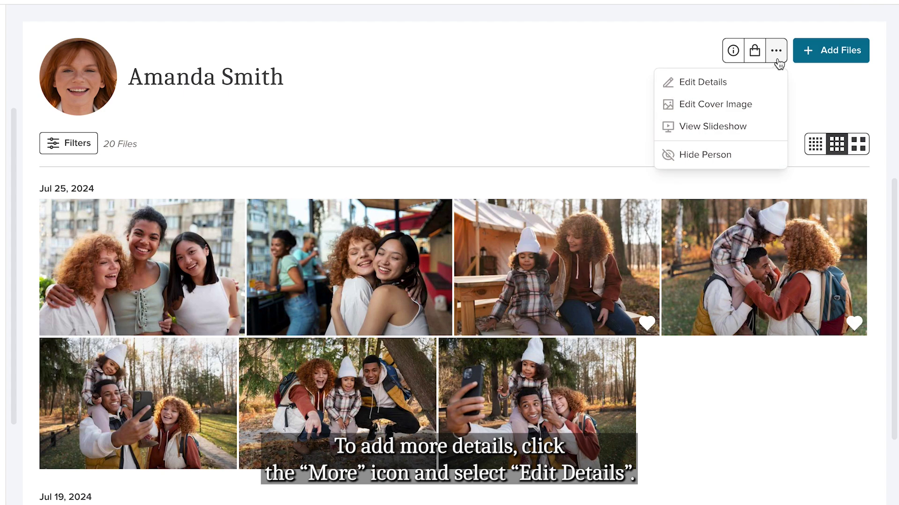
left_click(771, 84)
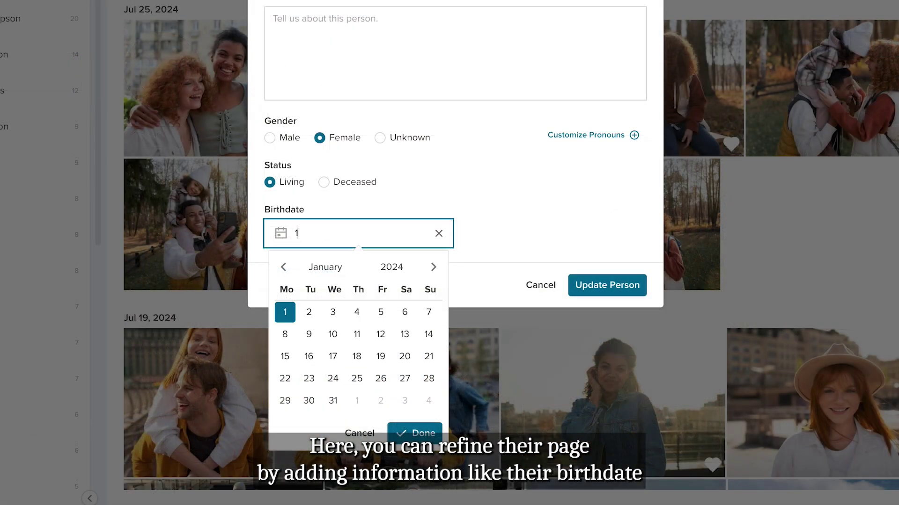
type("1/")
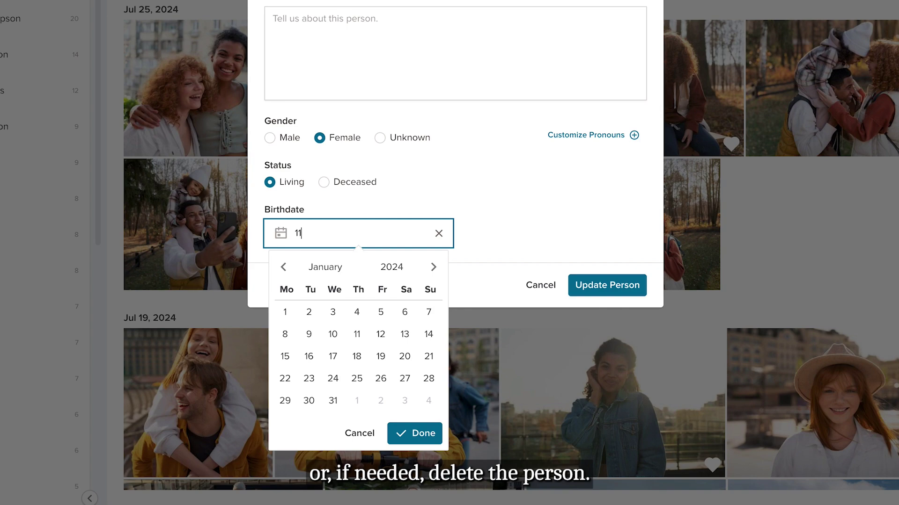
type("02/199")
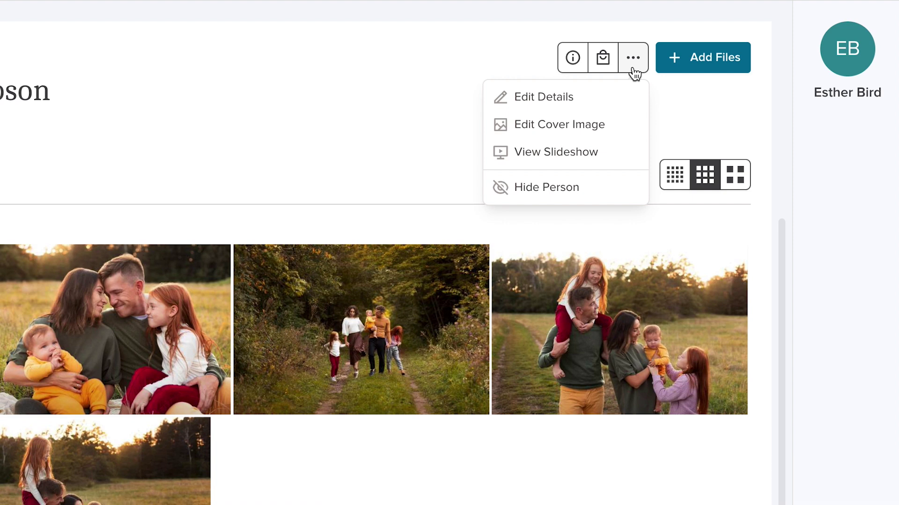
Hide one person from the People library, then unhide her through Show/Hide People
left_click(594, 187)
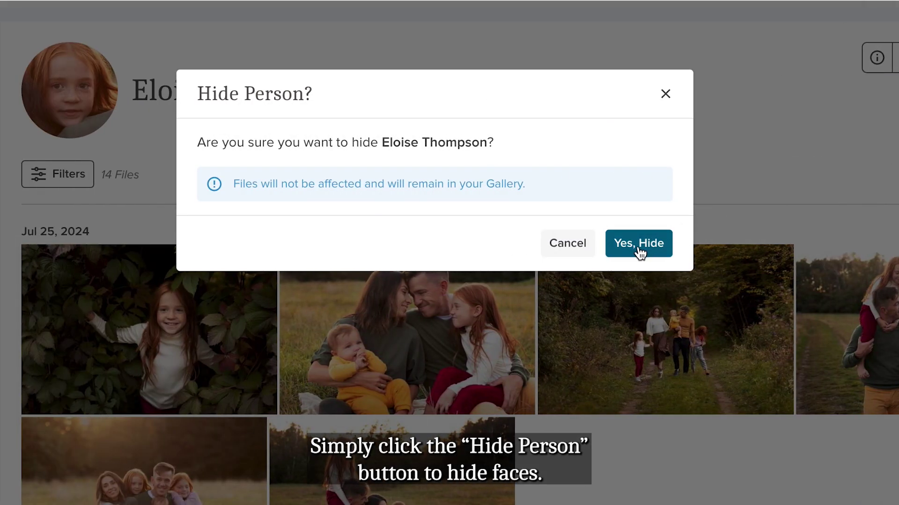
left_click(359, 246)
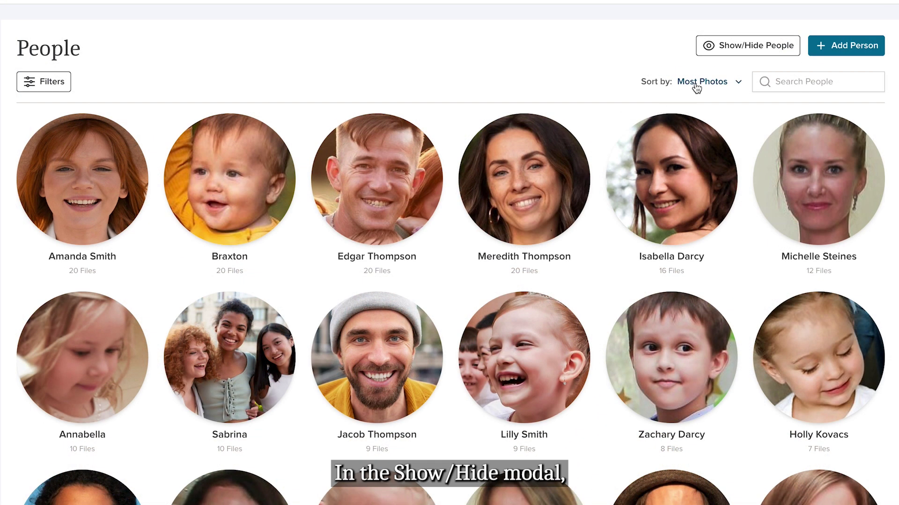
left_click(747, 47)
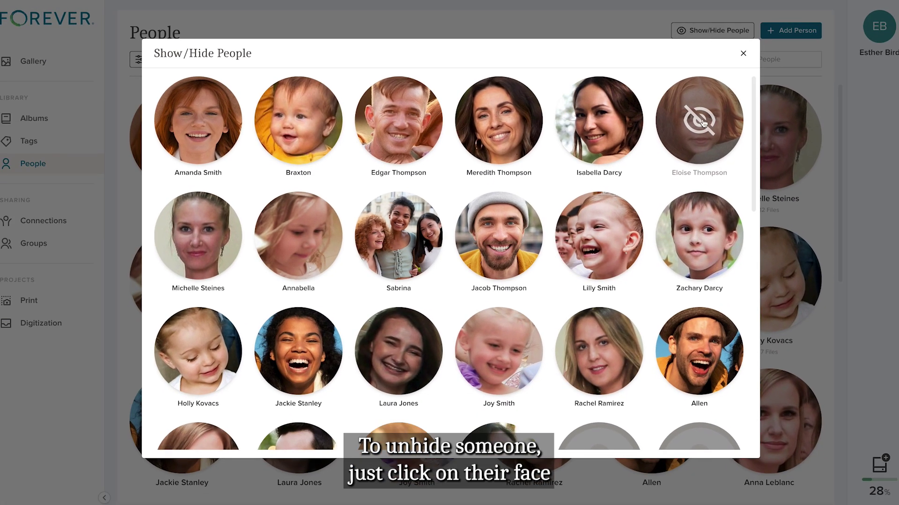
left_click(703, 123)
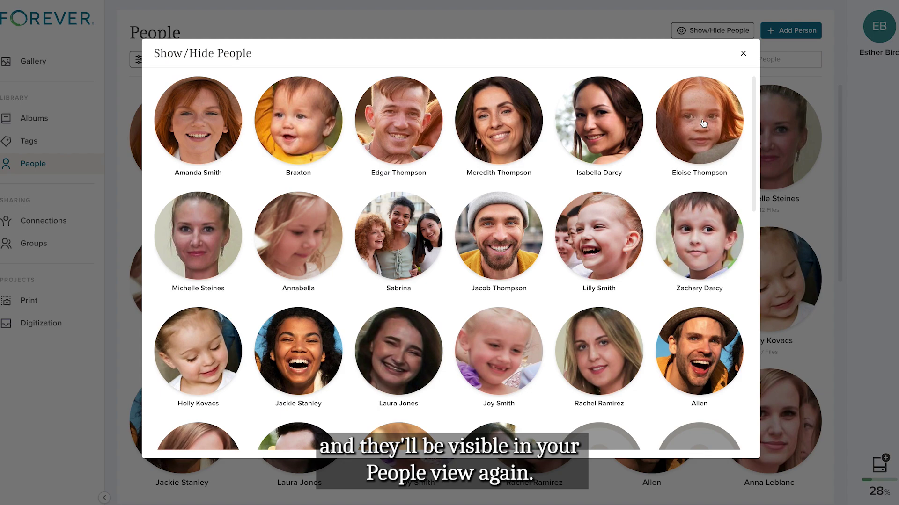
left_click(743, 53)
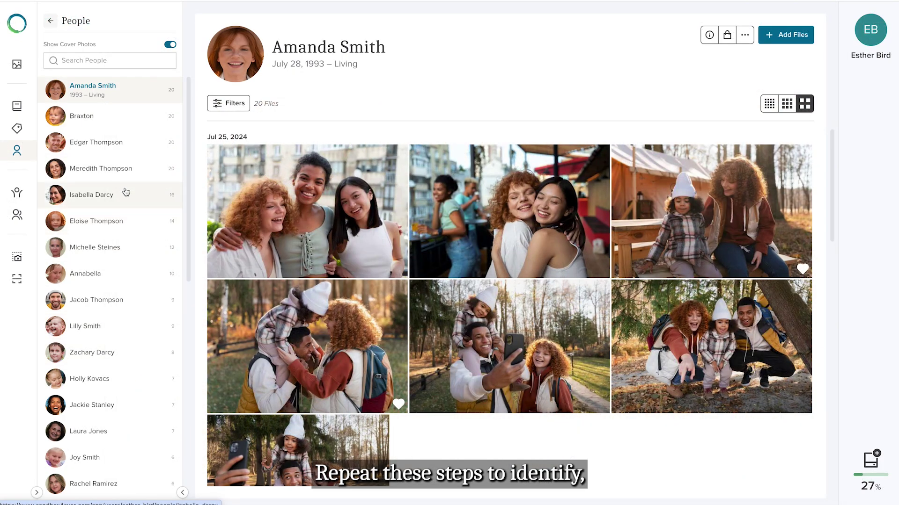
Browse three named people's pages from the sidebar, then scroll through the People grid
left_click(126, 193)
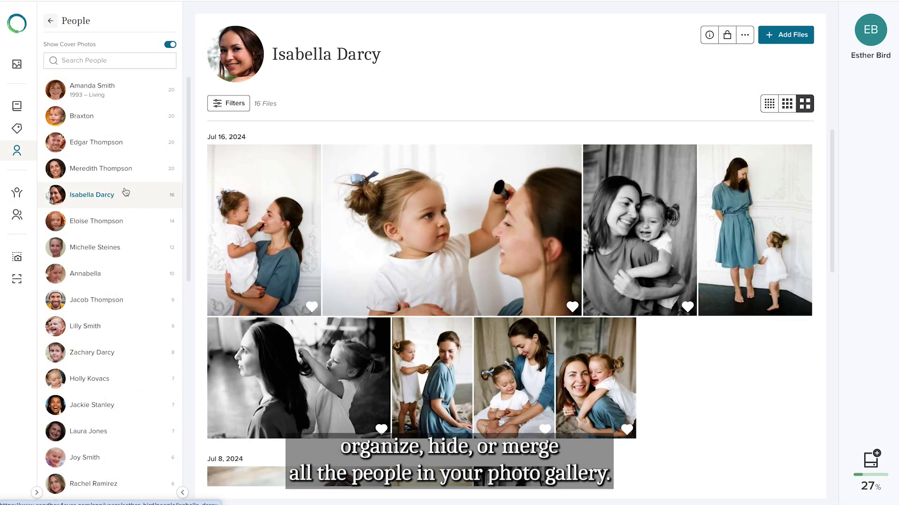
left_click(125, 223)
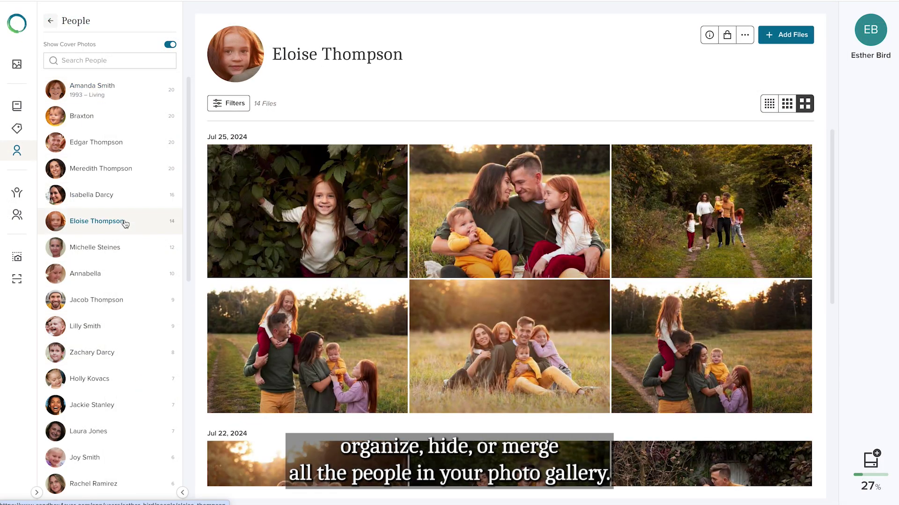
left_click(120, 299)
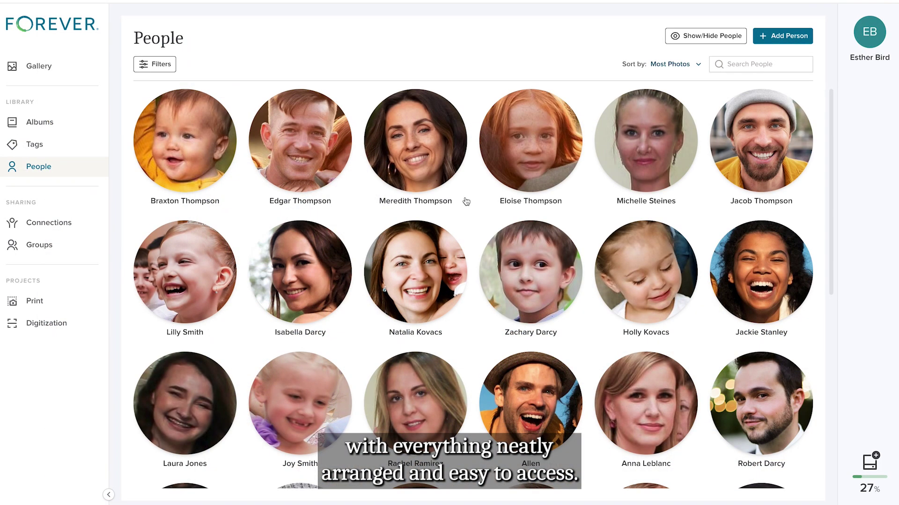
scroll(469, 197, "down", 3)
scroll(469, 199, "down", 3)
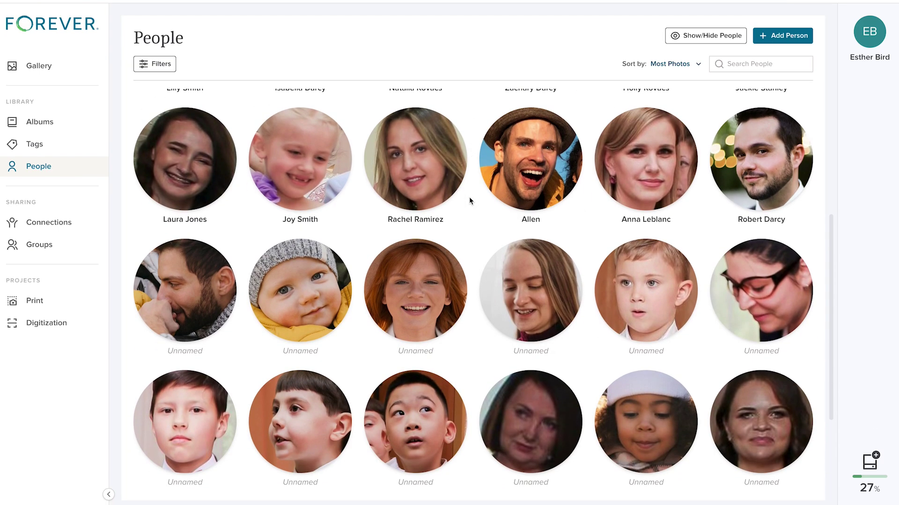